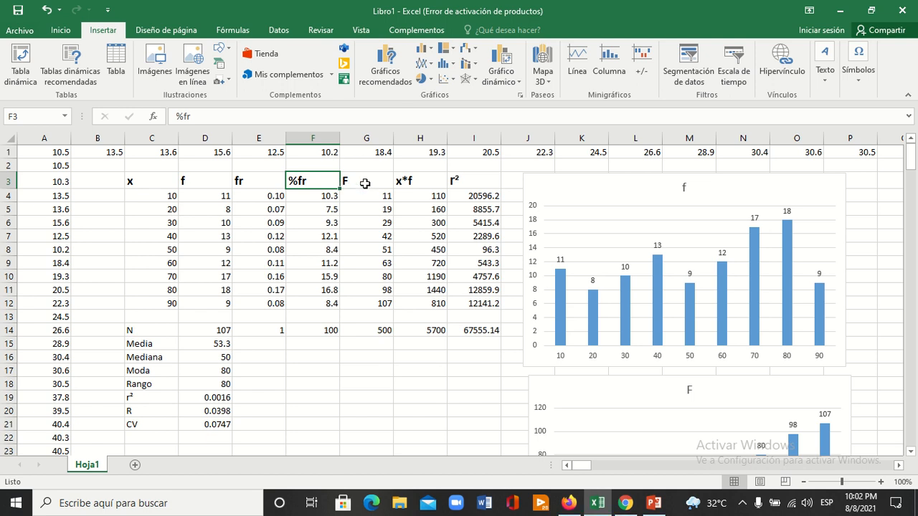
- Examine the frequency table's column headers and the x class values in C3:C12
click(367, 181)
click(411, 184)
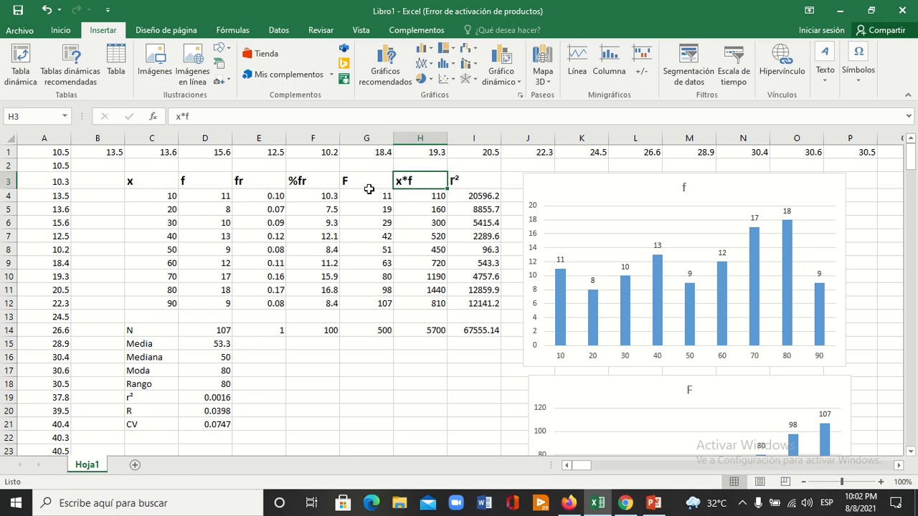
click(458, 183)
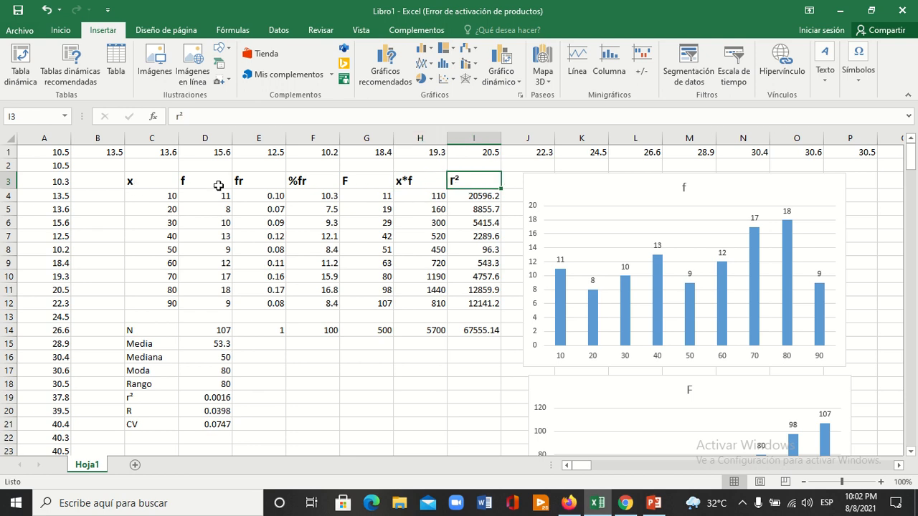
drag(157, 196, 157, 303)
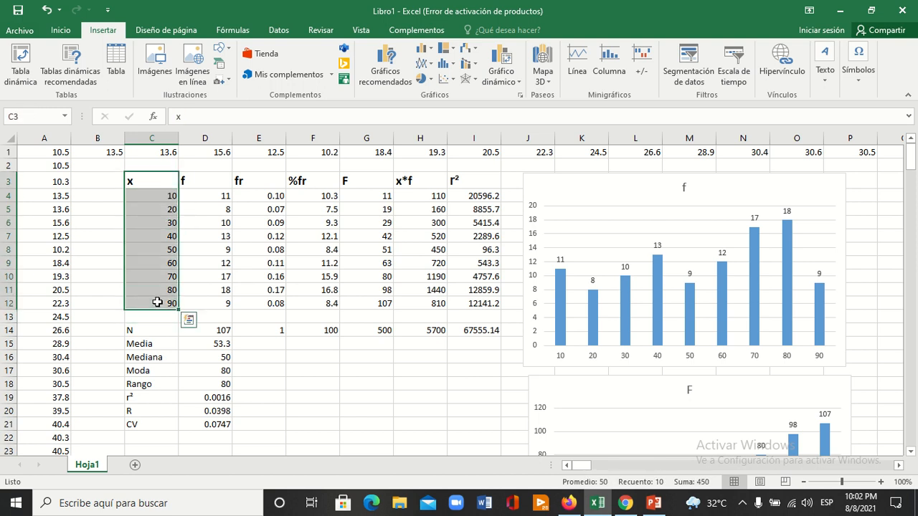
click(193, 180)
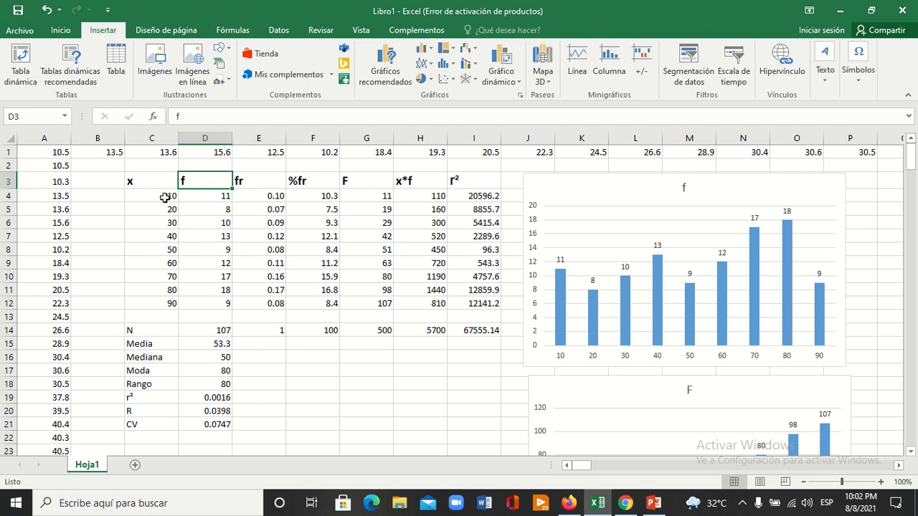
click(165, 198)
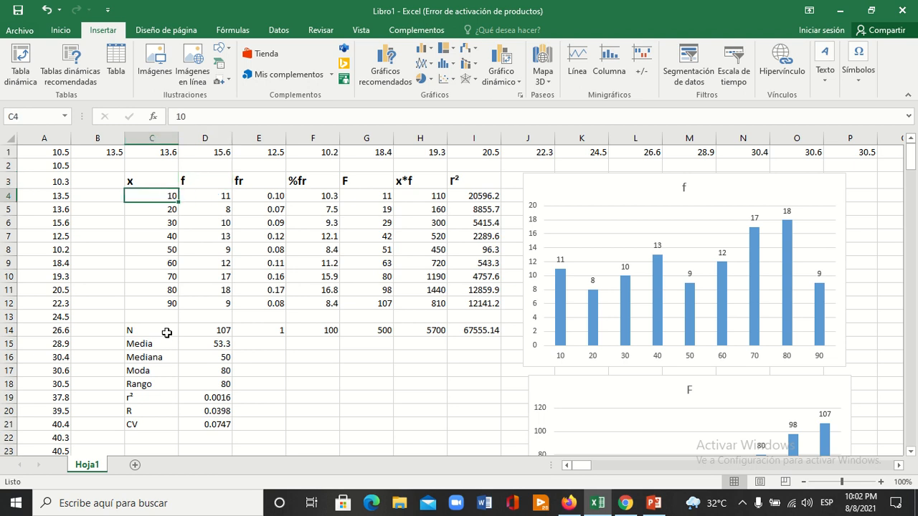
- Inspect the CONTAR.SI.CONJUNTO formulas in the f column for the first, second and last classes
click(210, 196)
double_click(209, 197)
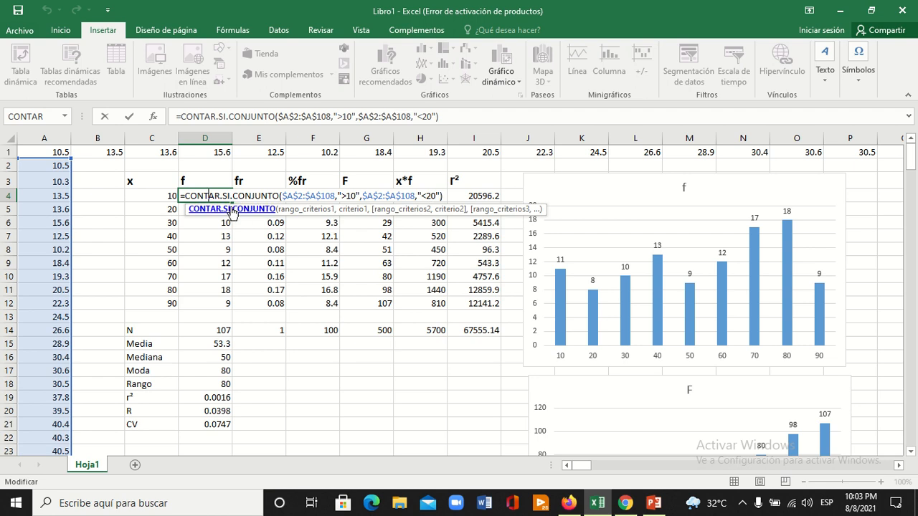
key(Return)
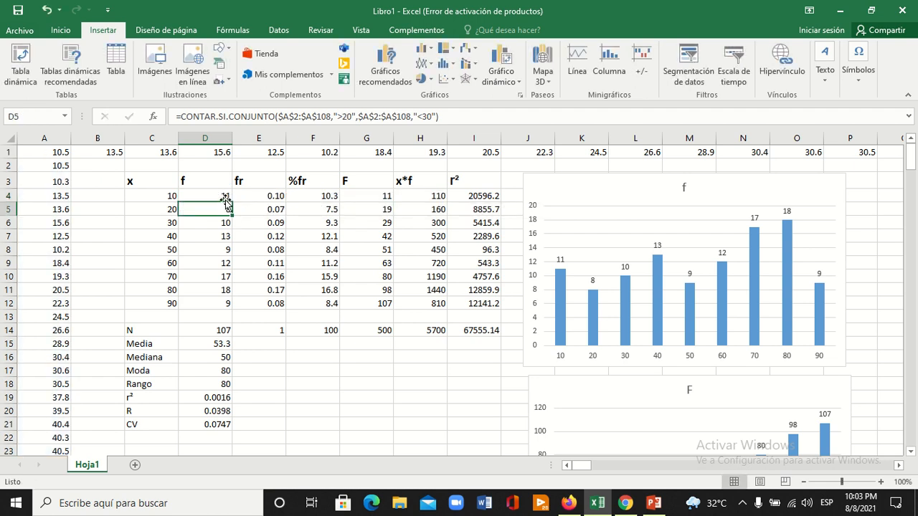
click(225, 196)
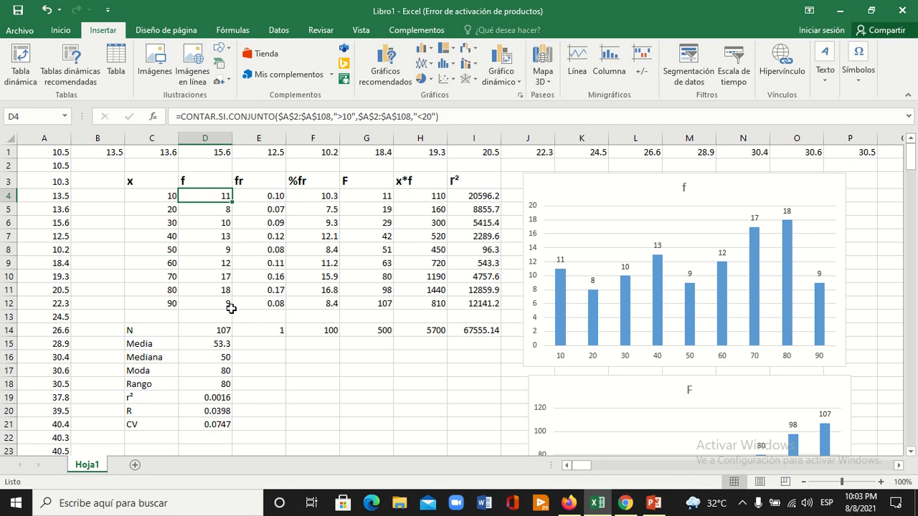
click(222, 208)
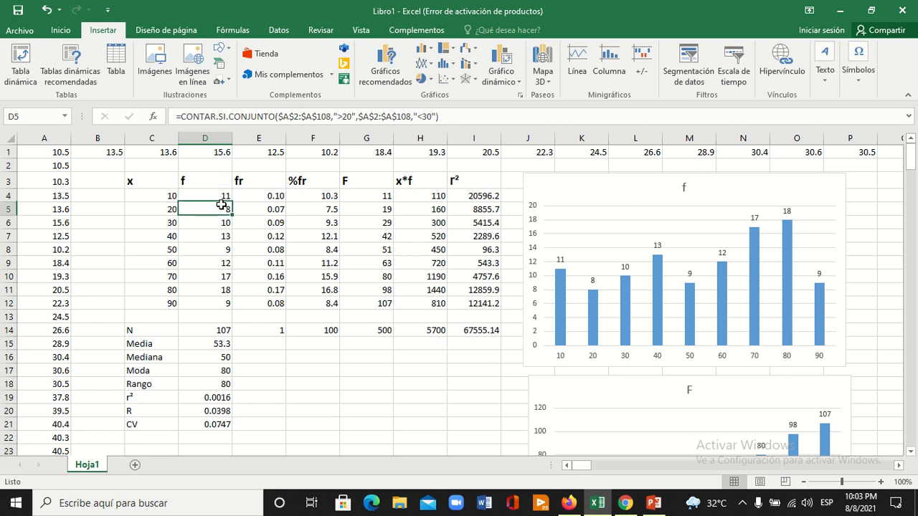
double_click(222, 209)
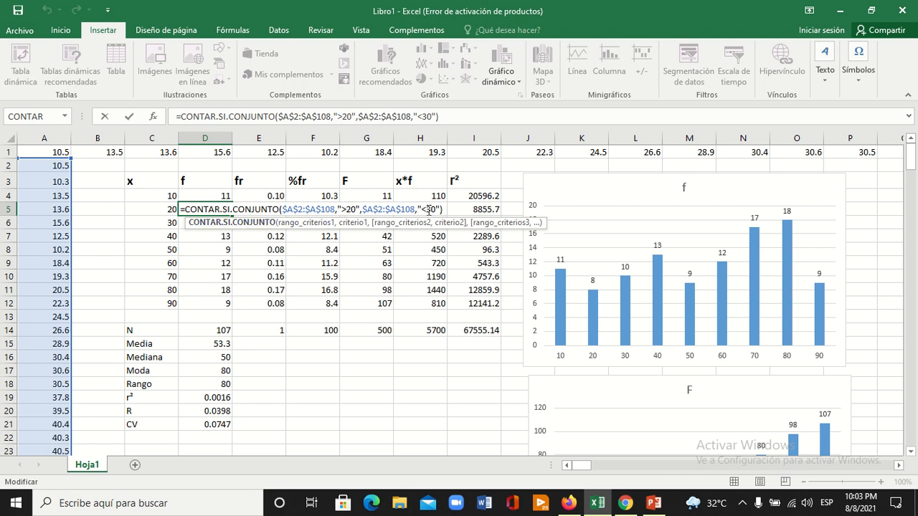
double_click(217, 304)
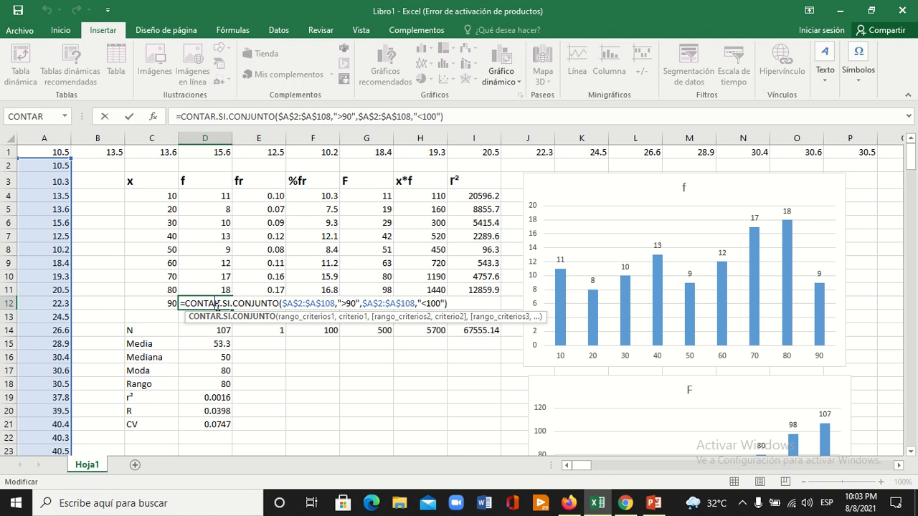
- Inspect the first-row formulas of the relative frequency (fr) and percentage (%fr) columns
click(249, 195)
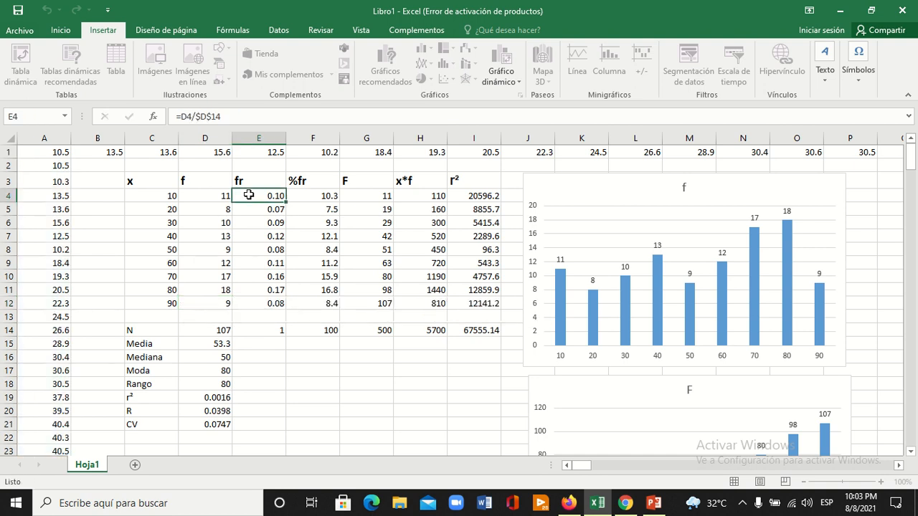
double_click(248, 195)
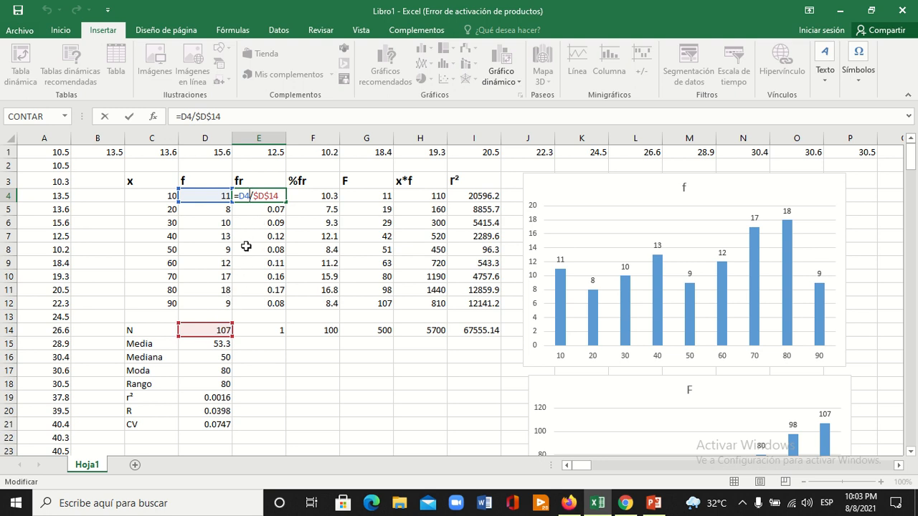
key(Return)
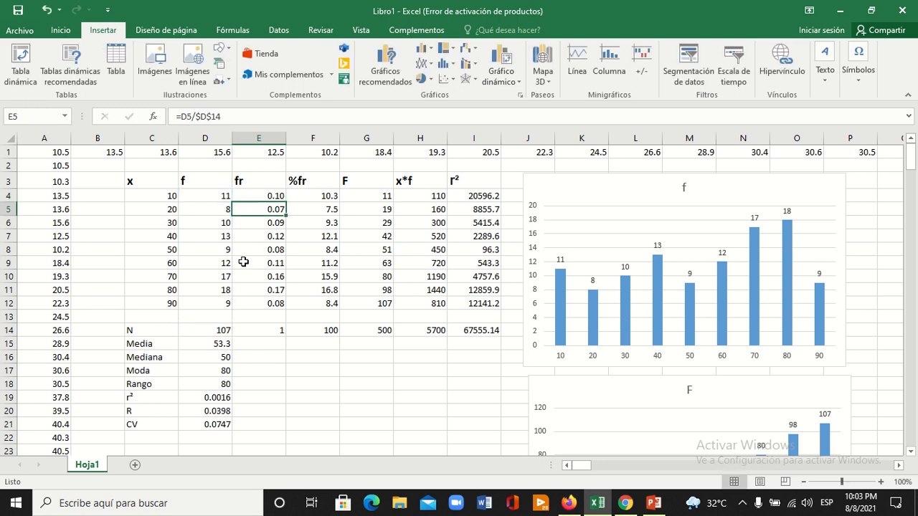
click(260, 195)
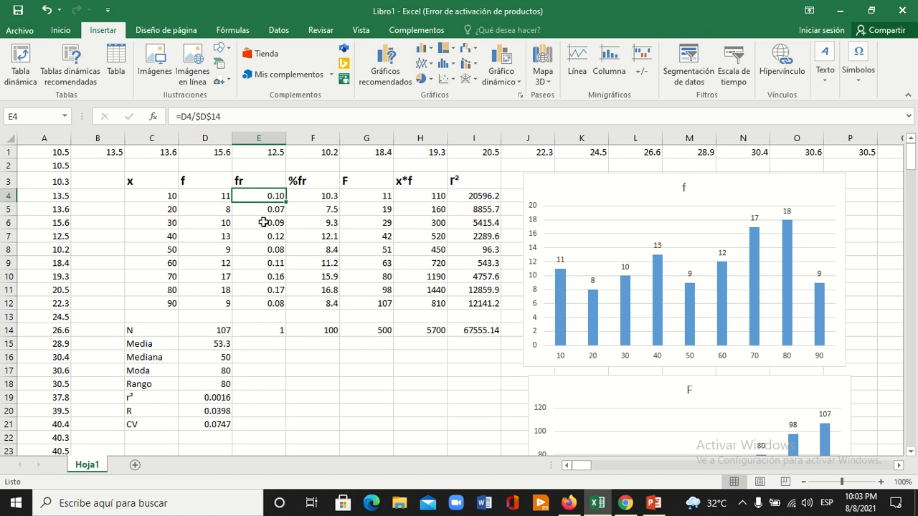
click(308, 185)
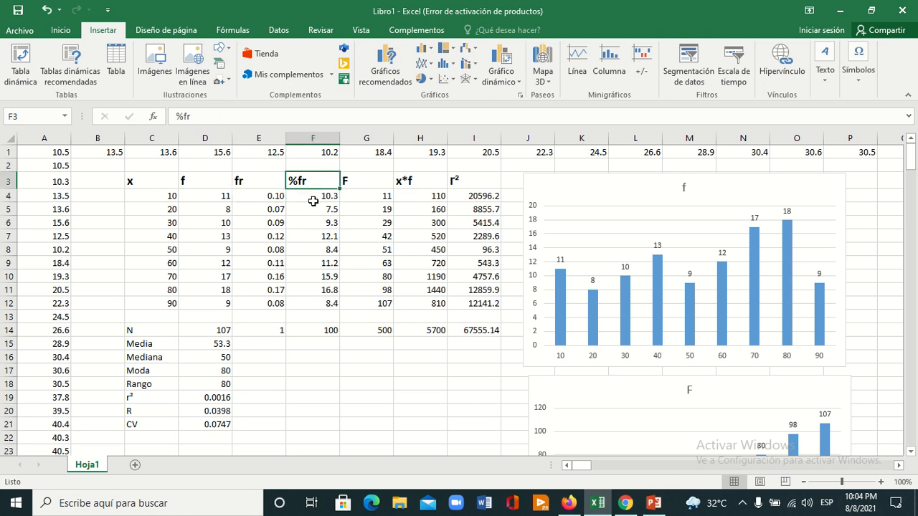
key(ctrl+Down)
double_click(313, 196)
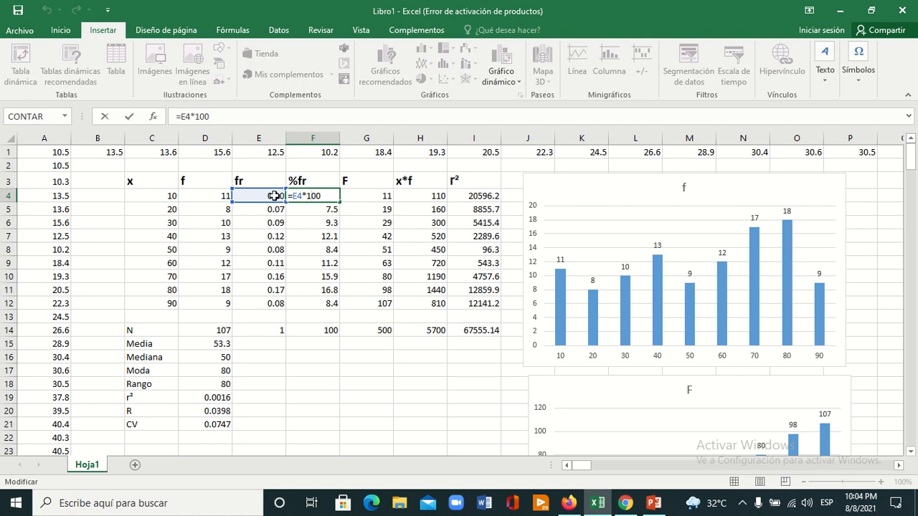
click(313, 207)
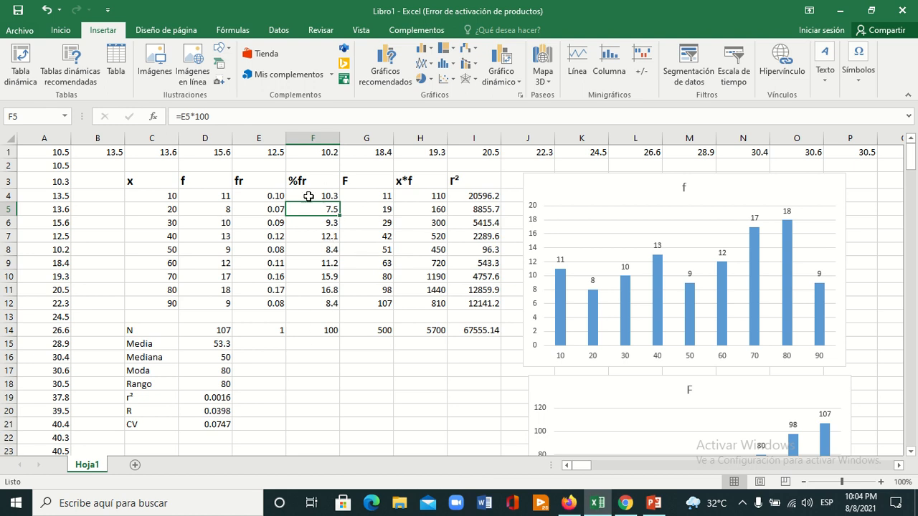
- Inspect the cumulative frequency (F) formulas in G4 and G5
click(360, 196)
text(=D4)
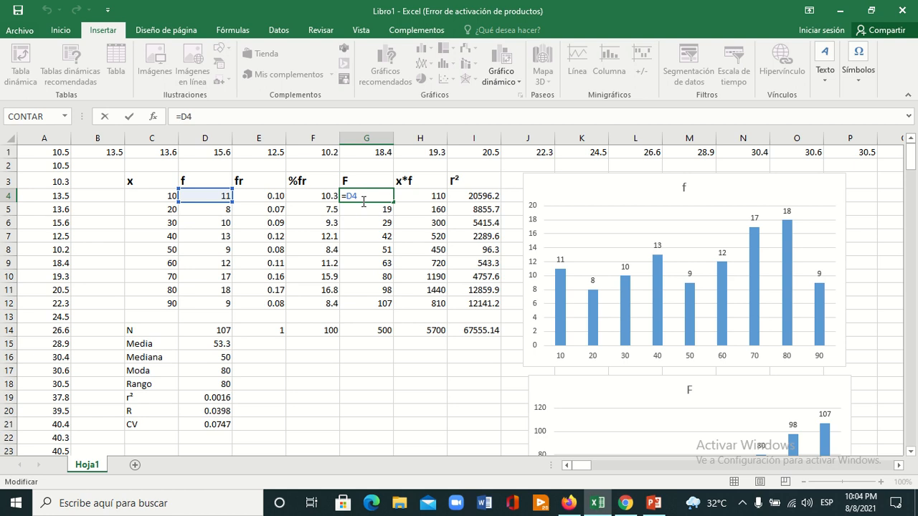
key(Return)
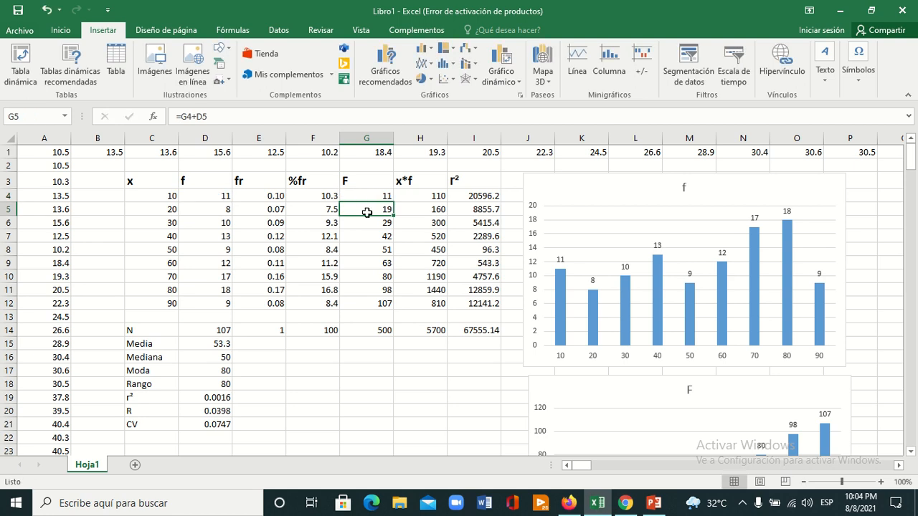
double_click(369, 211)
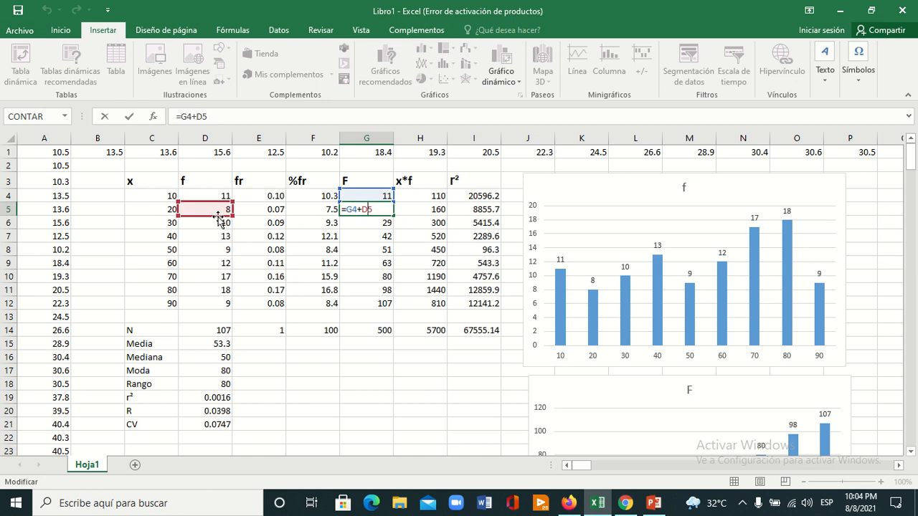
key(Return)
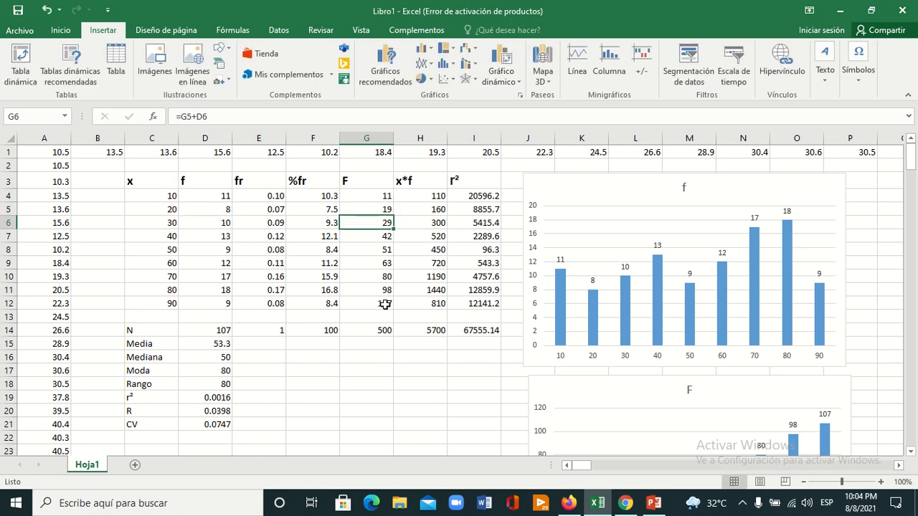
- Inspect the x*f product formula in H4 and the r² formula in I4
click(418, 200)
key(ctrl+Down)
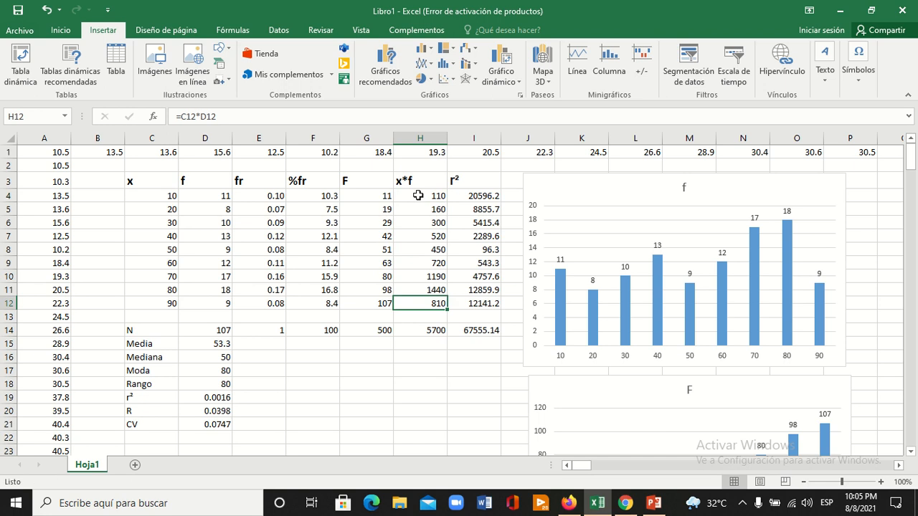
double_click(419, 196)
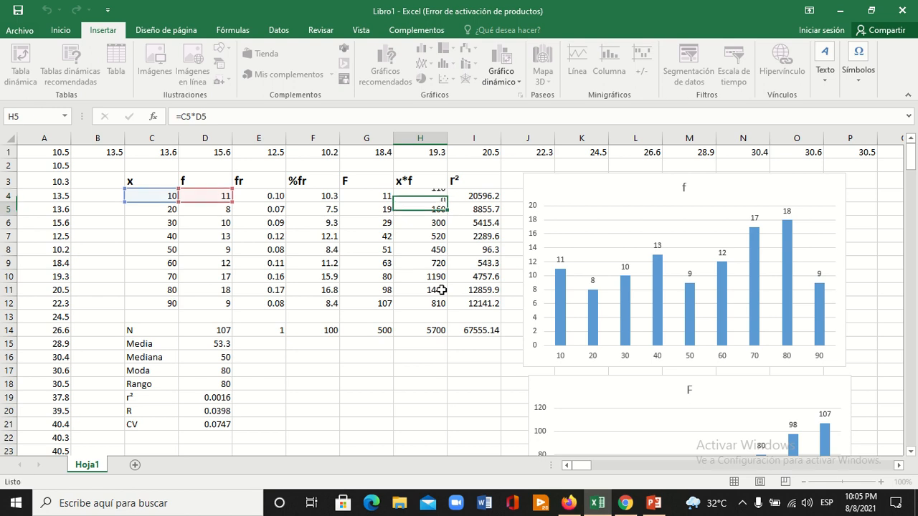
key(Return)
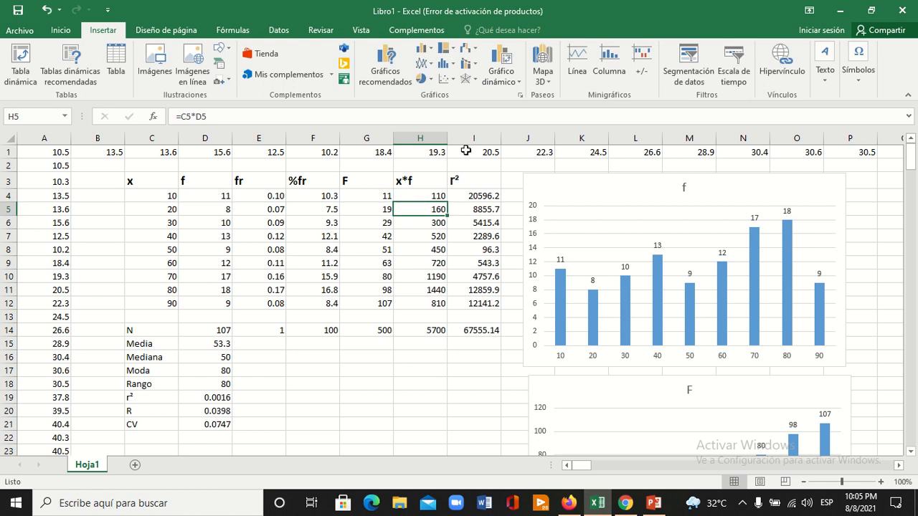
double_click(474, 194)
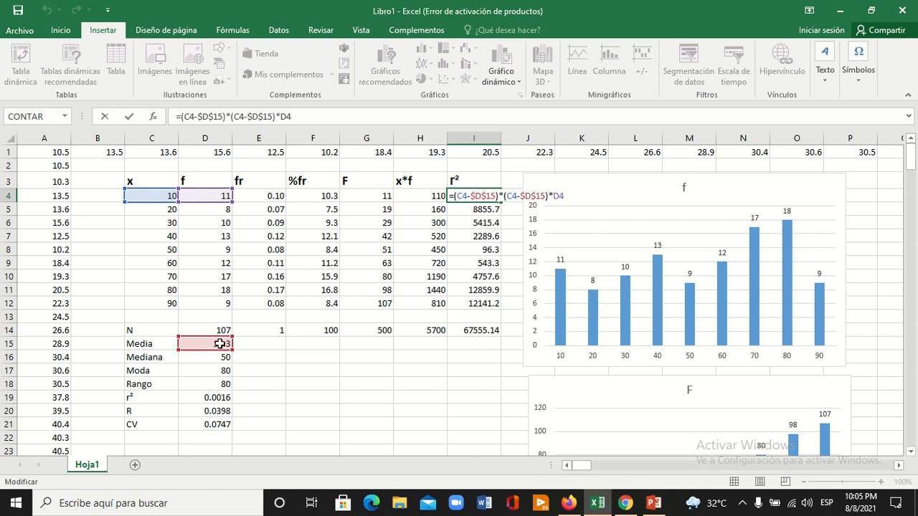
key(Return)
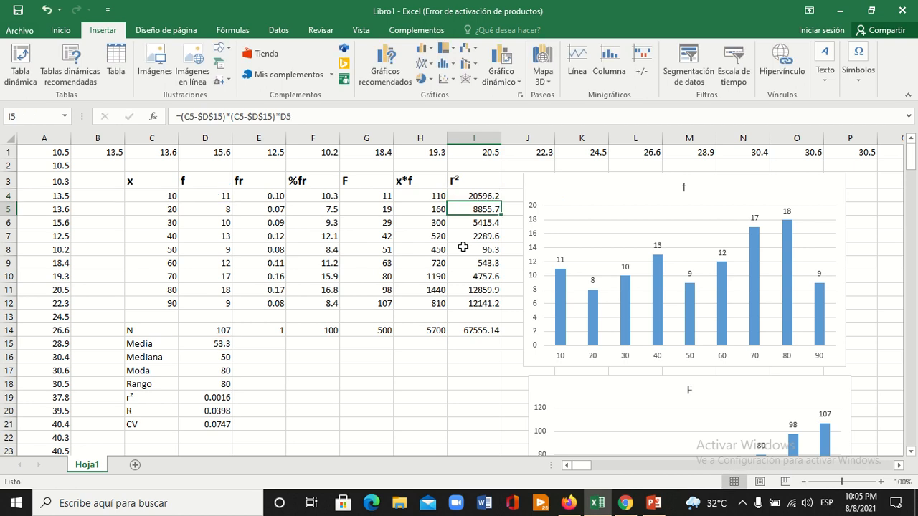
- Inspect the SUMA formulas in row 14 that total the f and r² columns
click(192, 336)
double_click(192, 337)
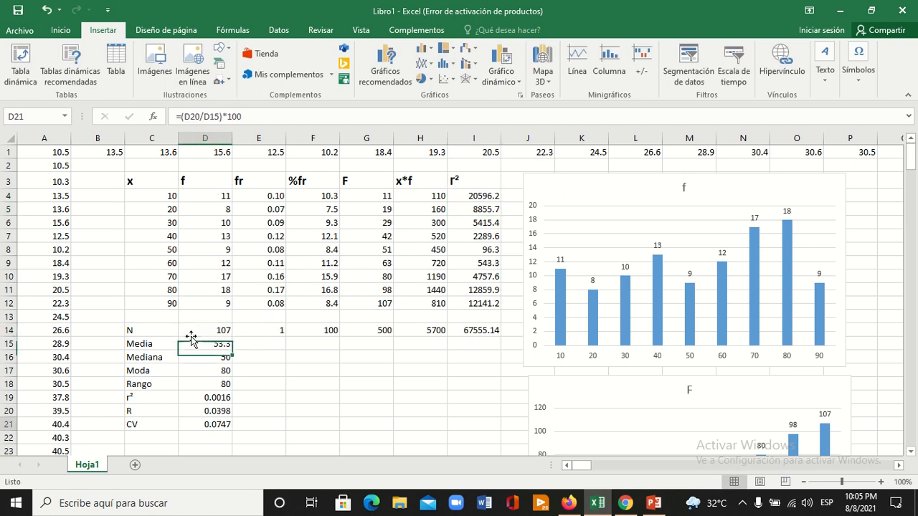
click(192, 335)
double_click(192, 335)
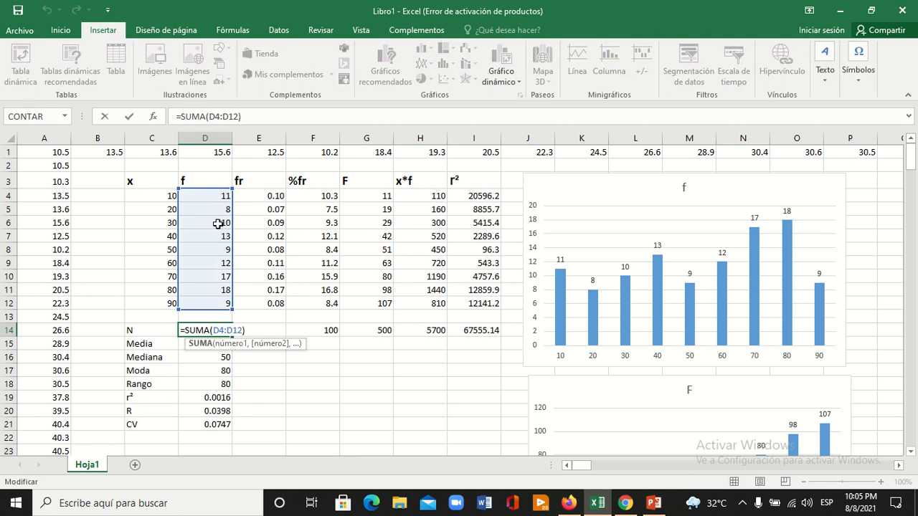
key(Return)
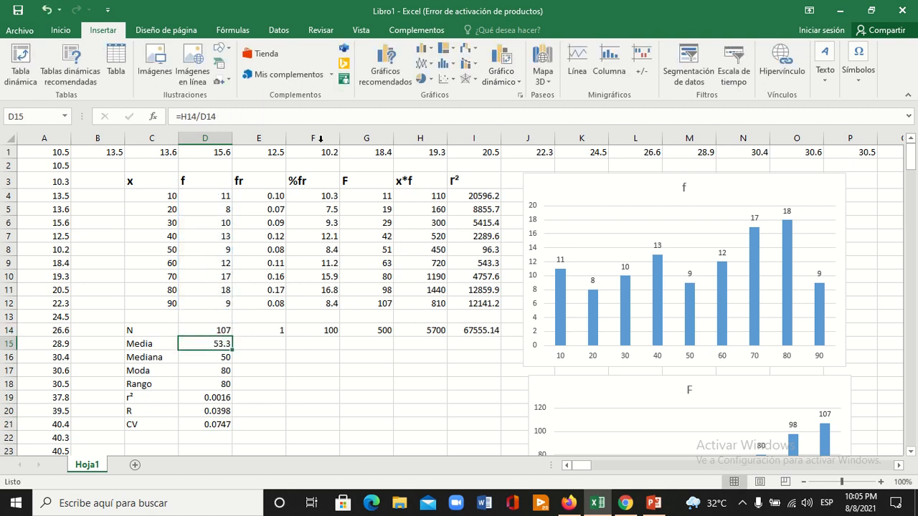
click(465, 336)
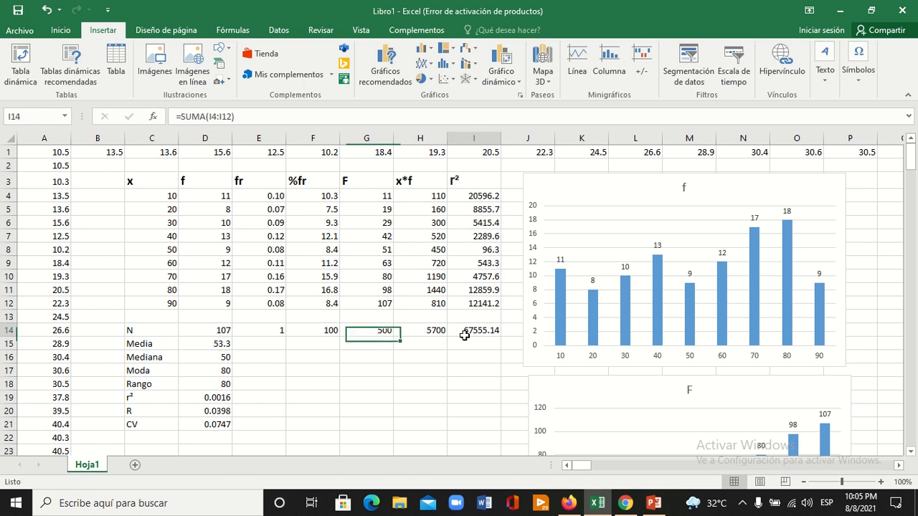
double_click(468, 331)
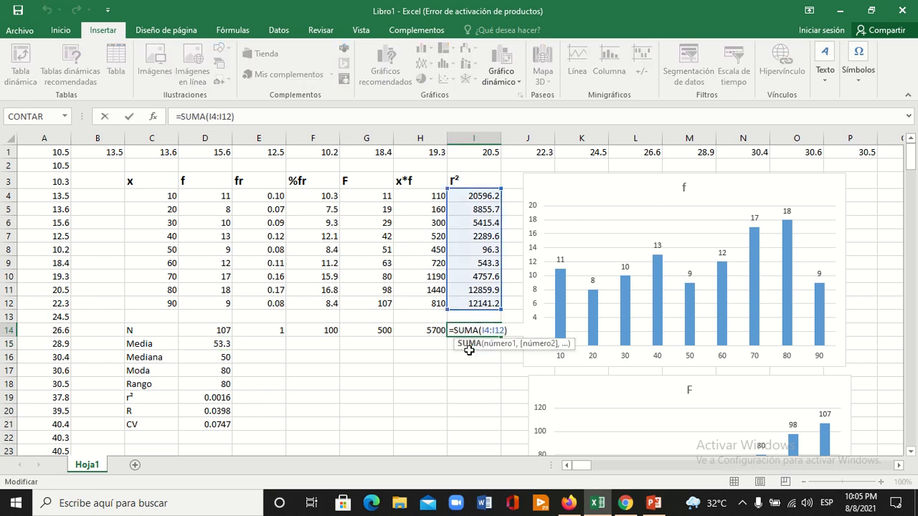
key(Return)
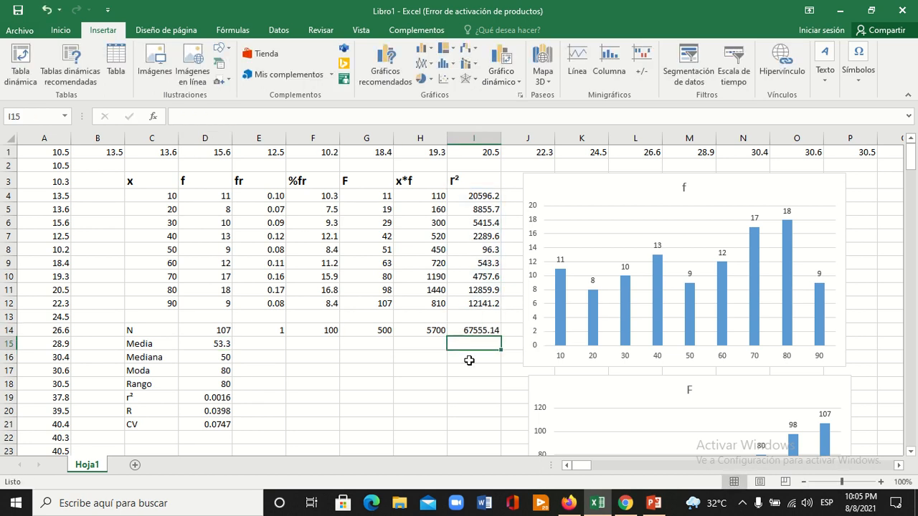
- Inspect the formula behind the Media value in D15
click(214, 345)
double_click(214, 344)
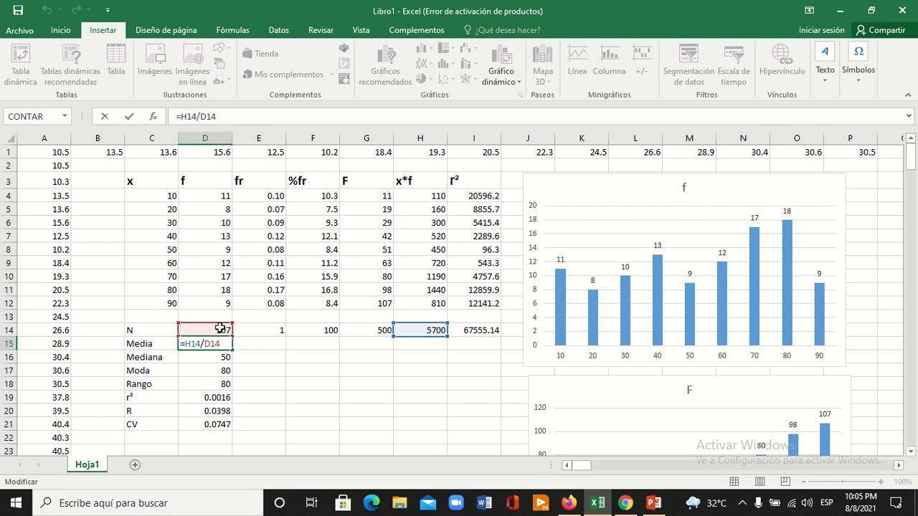
key(Return)
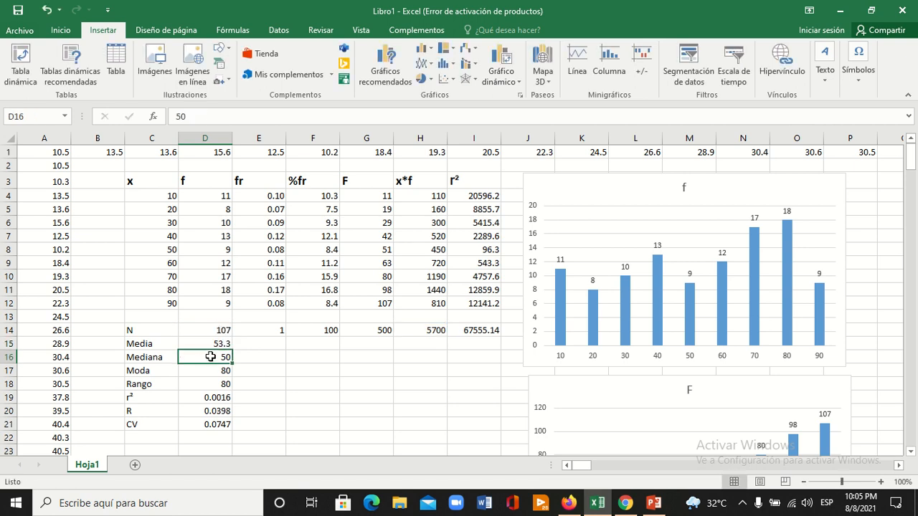
- Inspect the Mediana value in D16 against the cumulative frequency in G8 and the x value in C8
double_click(210, 357)
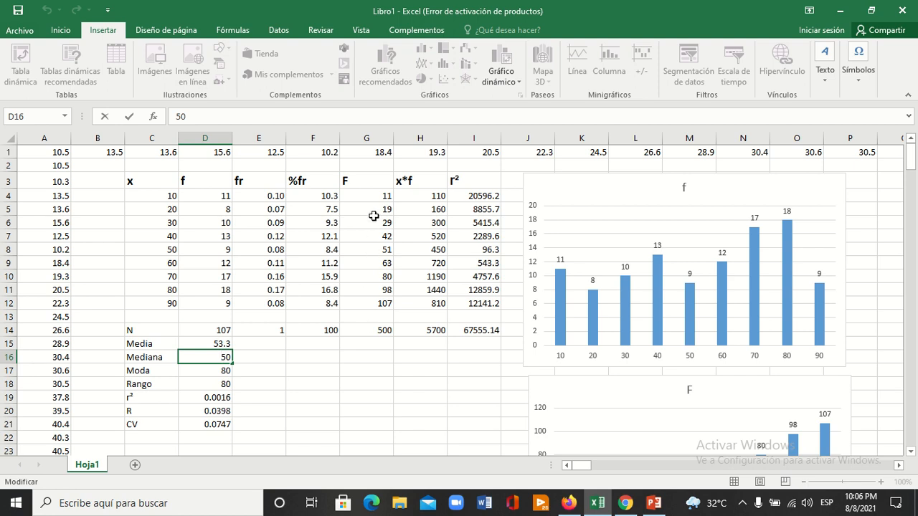
click(380, 254)
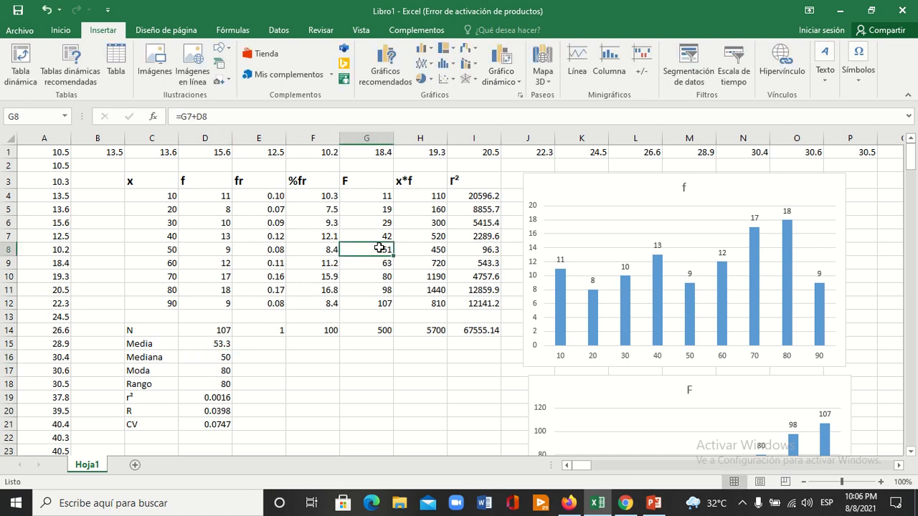
double_click(163, 247)
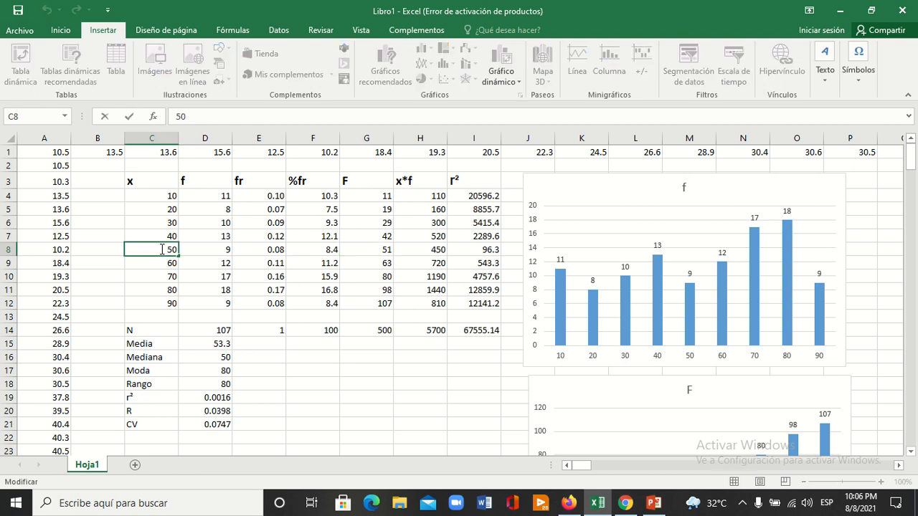
click(223, 373)
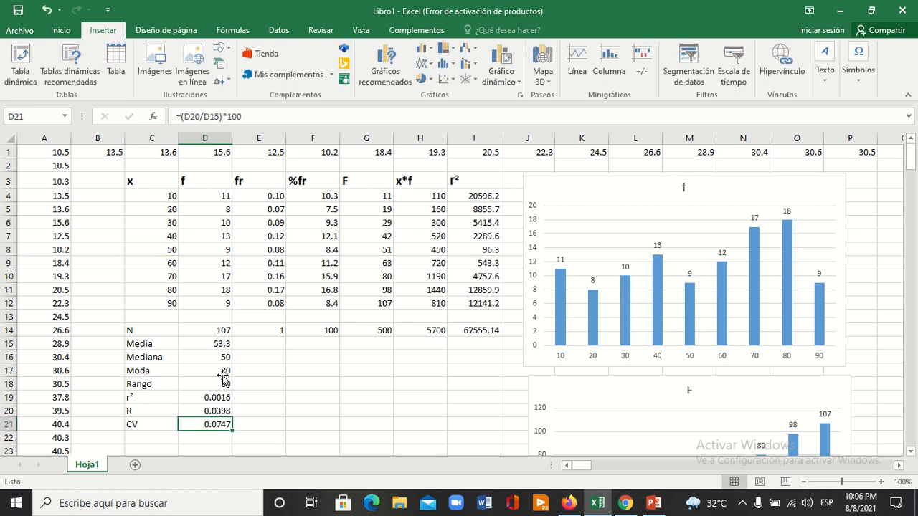
- Inspect the Moda value in D17 and the cumulative frequency column F from G4 down to G12
double_click(224, 370)
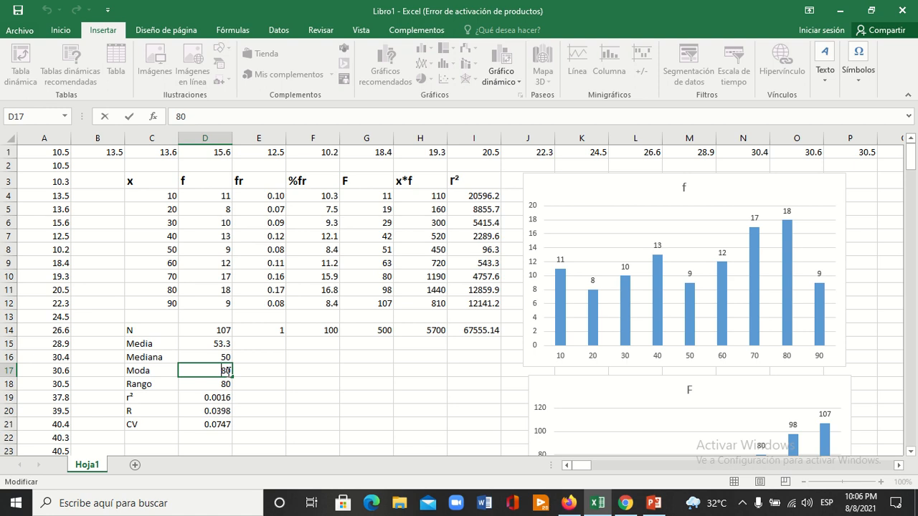
click(372, 201)
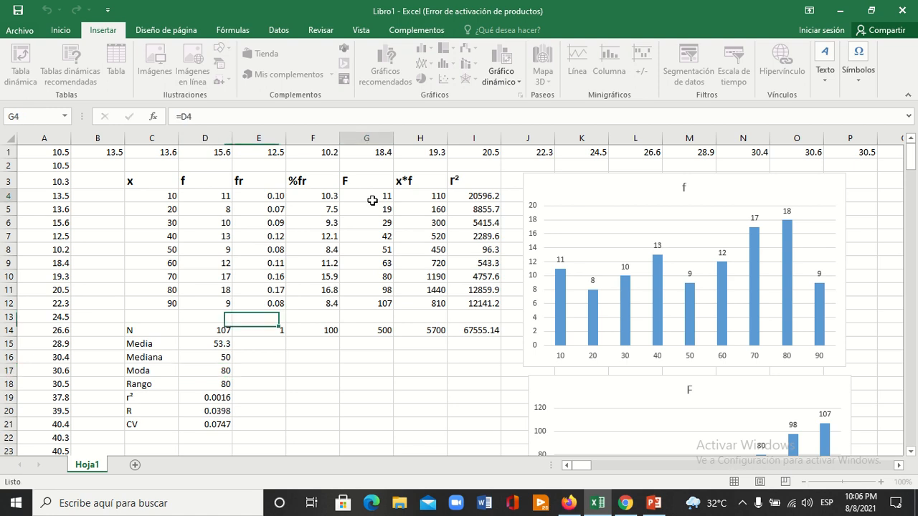
key(ctrl+Down)
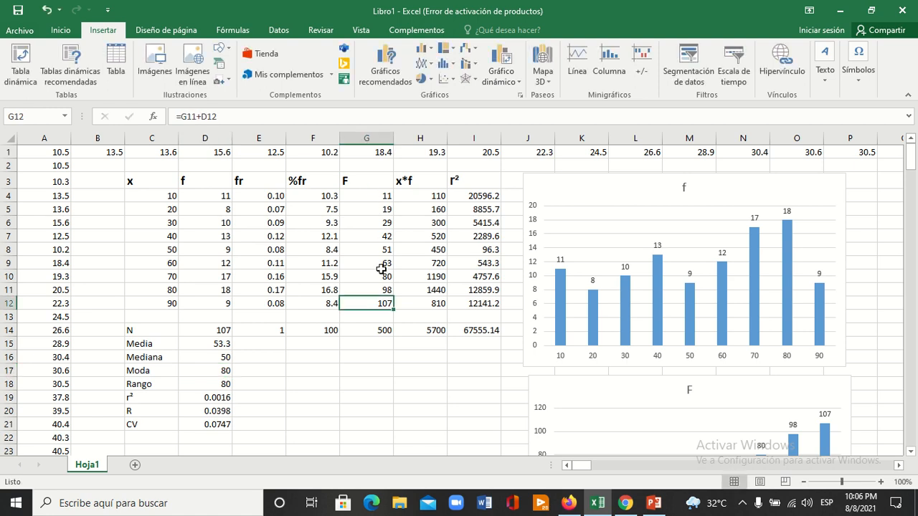
- Inspect the Rango formula in D18 and the r² formula in D19 with their referenced cells
double_click(191, 383)
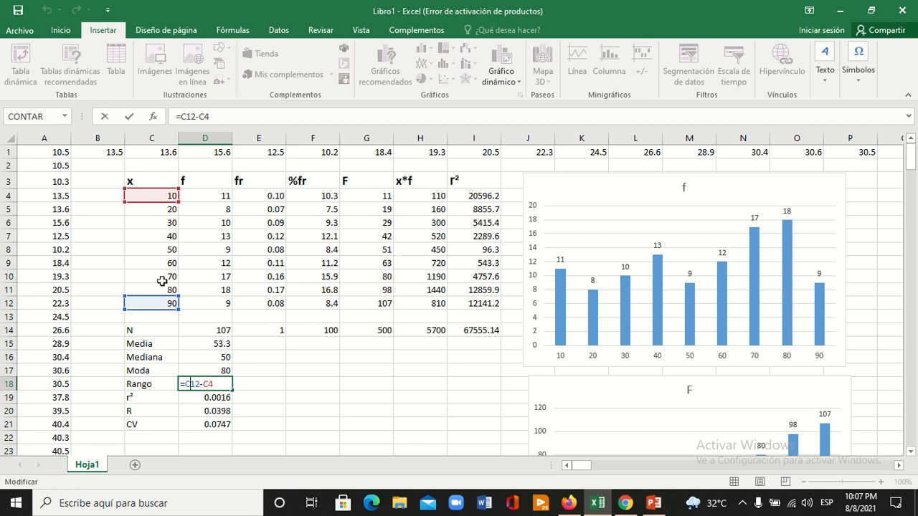
click(214, 398)
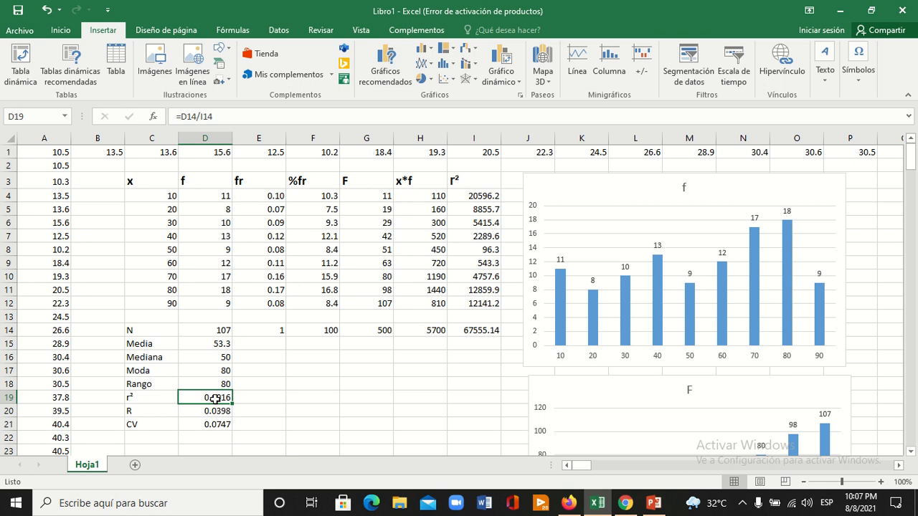
double_click(215, 399)
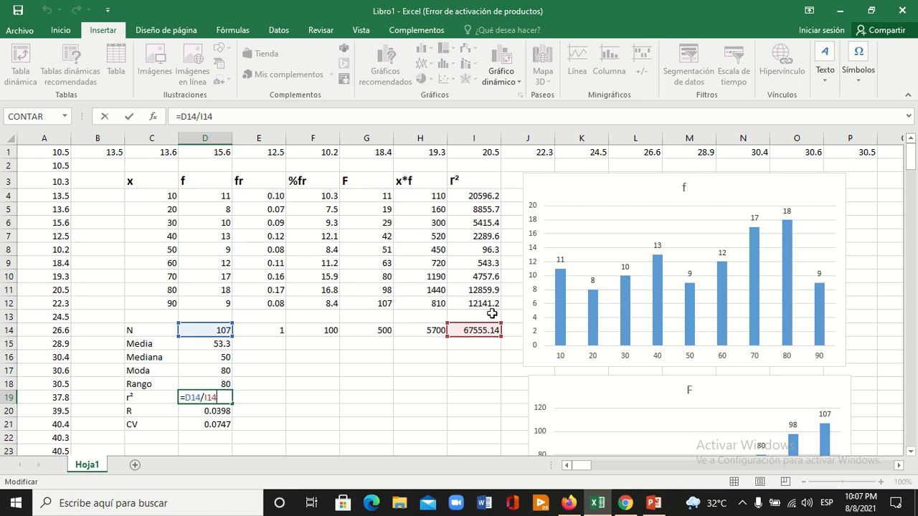
key(Return)
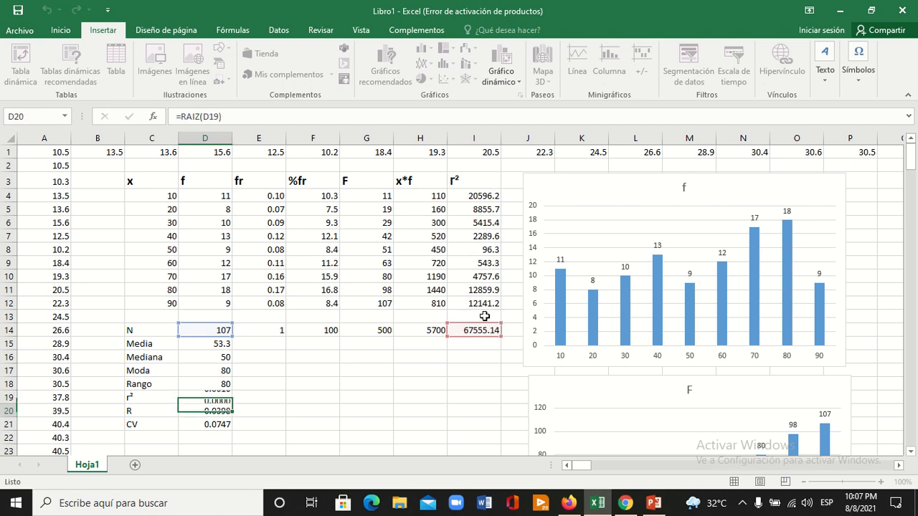
- Inspect the RAIZ formula for R in D20 and the CV formula in D21
double_click(215, 410)
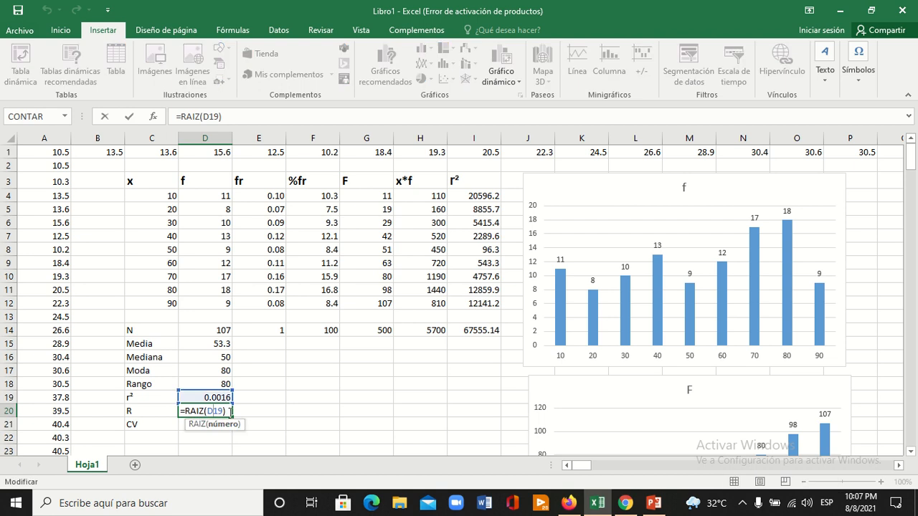
key(Return)
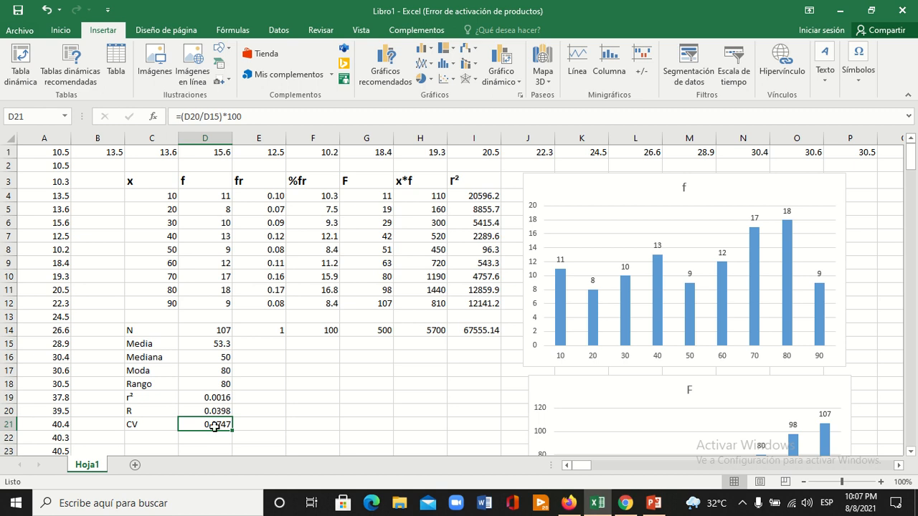
double_click(215, 426)
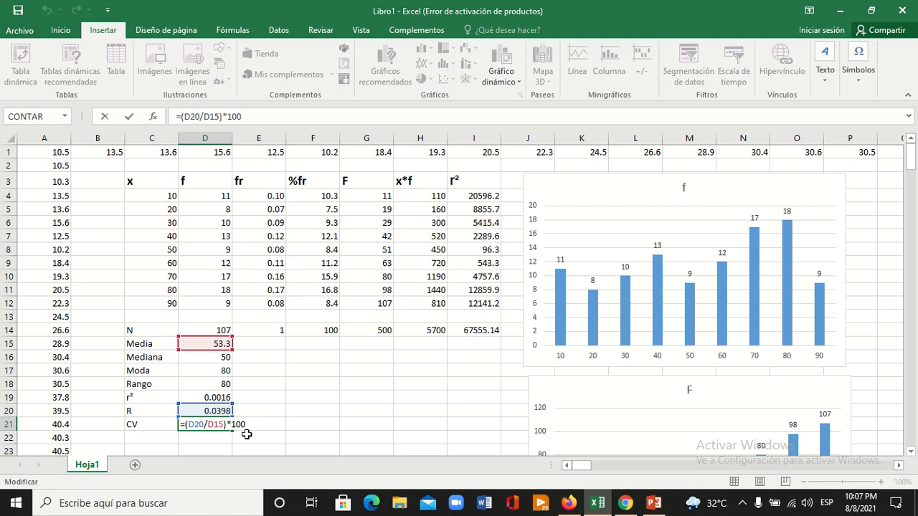
key(Return)
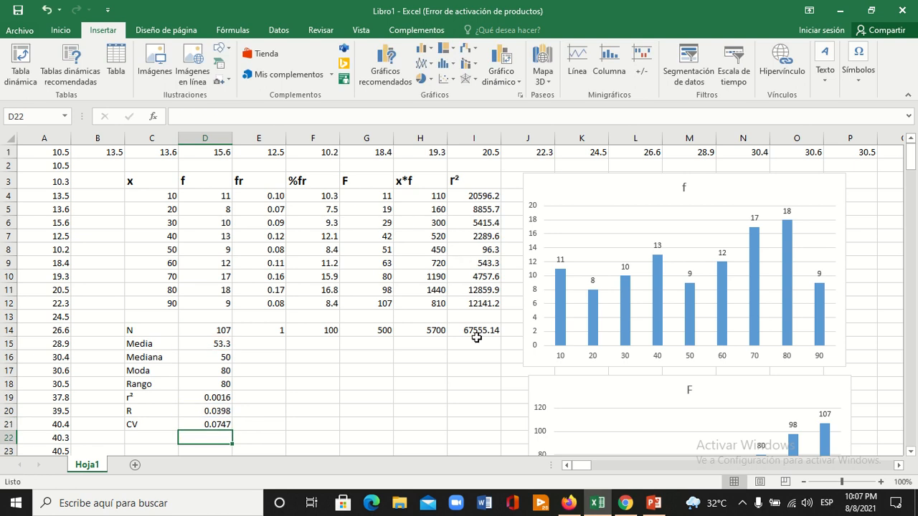
- Review the r² formula in I4 again, checking its references to x, Media and f
double_click(474, 197)
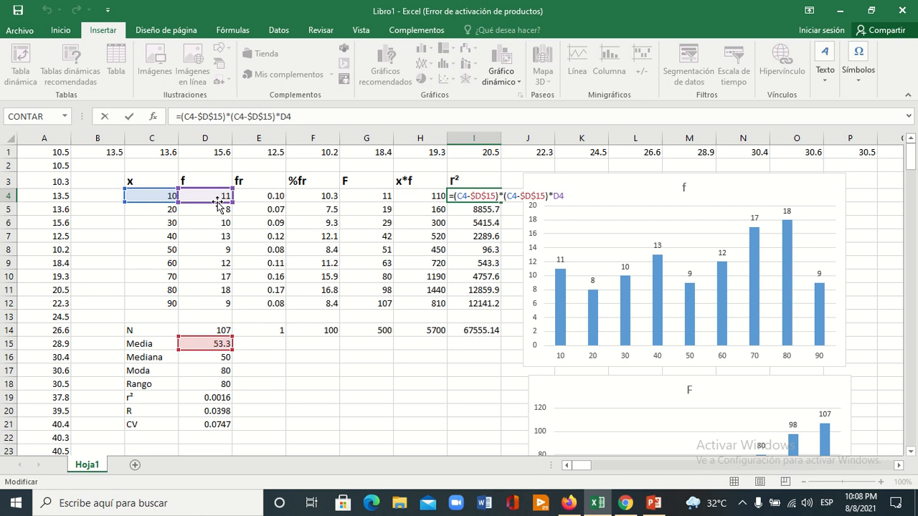
key(Return)
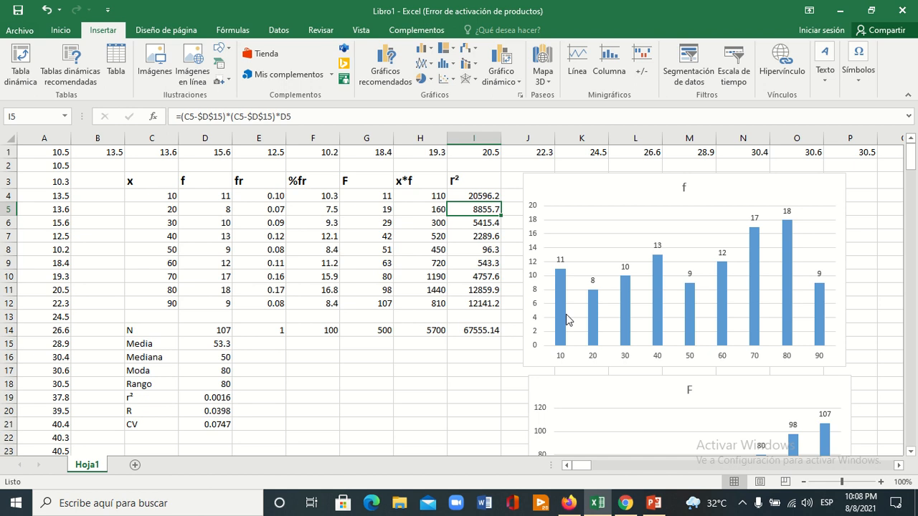
- Examine the f and F column charts and the table ranges that each one plots
mouse_move(567, 320)
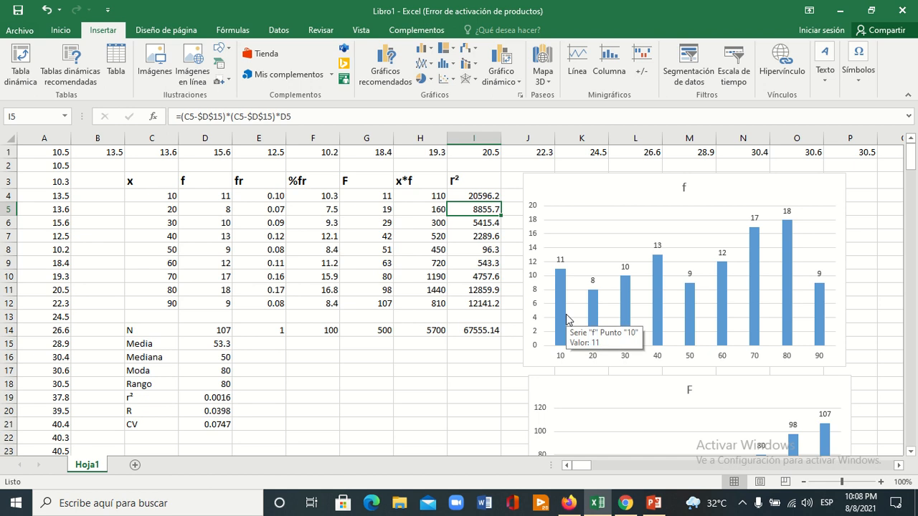
click(577, 316)
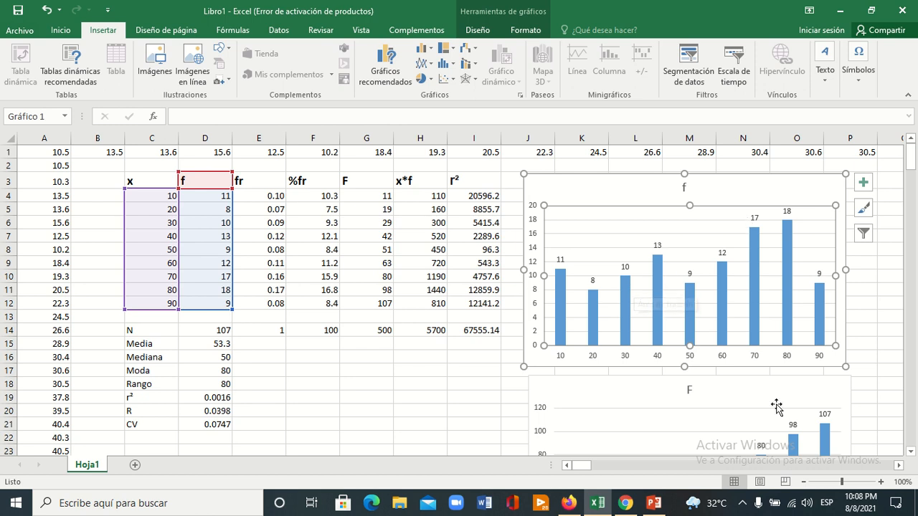
mouse_move(914, 166)
mouse_down()
mouse_move(914, 200)
mouse_move(913, 159)
mouse_up()
click(715, 216)
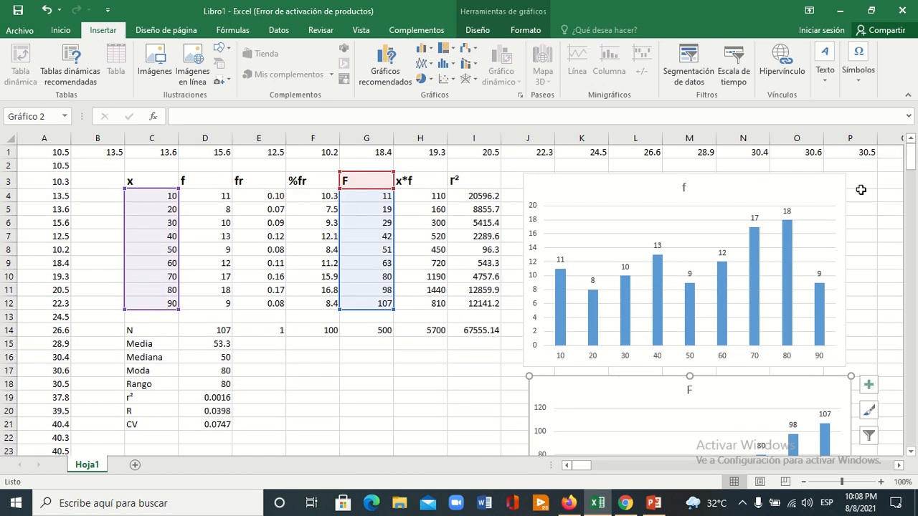
drag(912, 161, 914, 183)
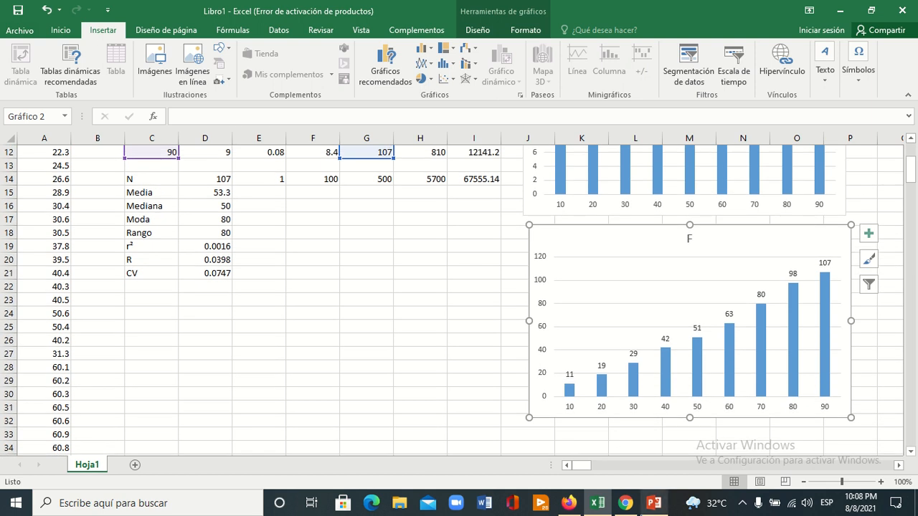
- Switch to the PowerPoint presentation showing the slide "FUNCIONES Y FORMULAS DE EXCEL"
mouse_move(653, 503)
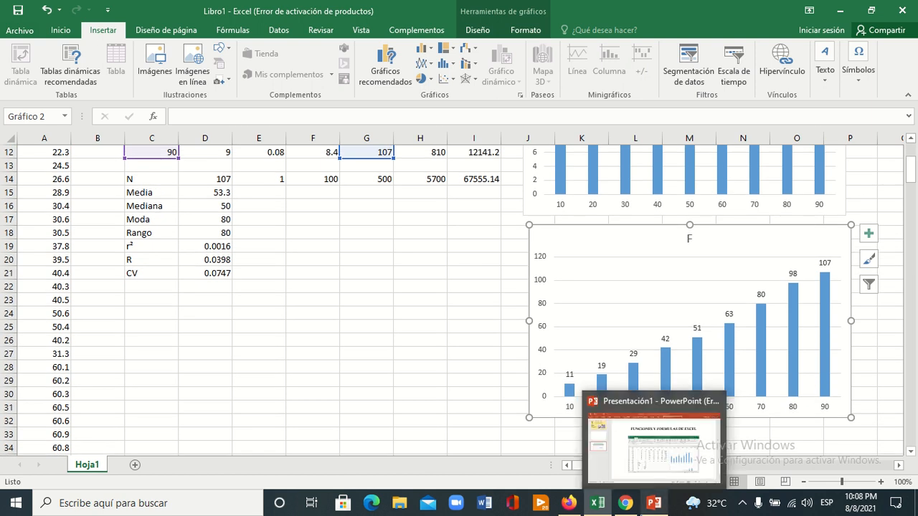
click(653, 503)
click(597, 503)
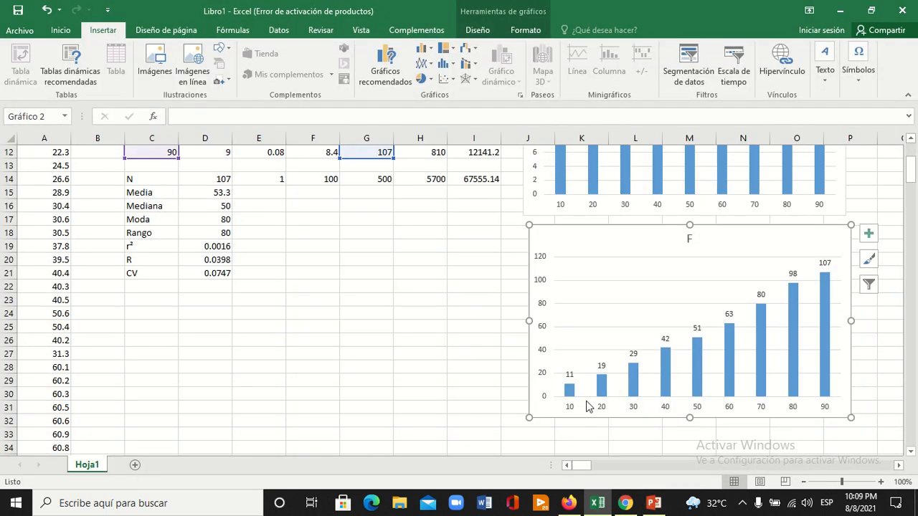
click(650, 496)
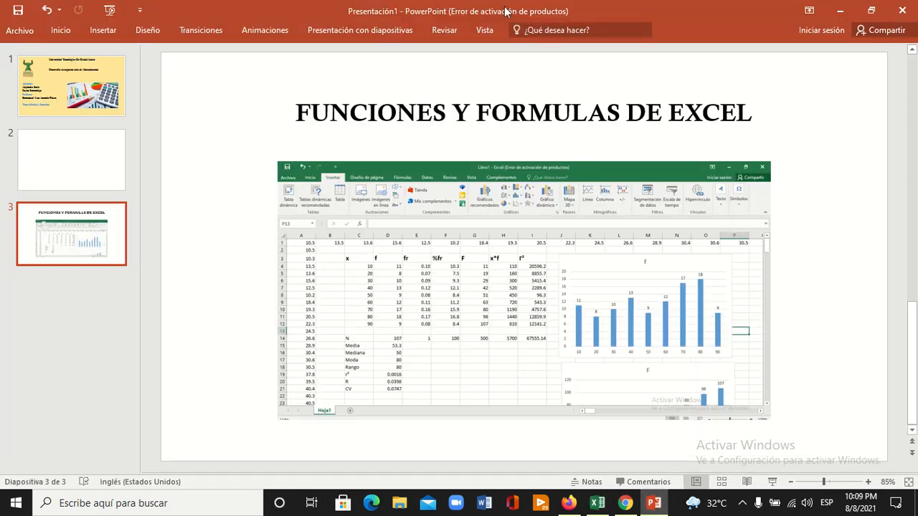